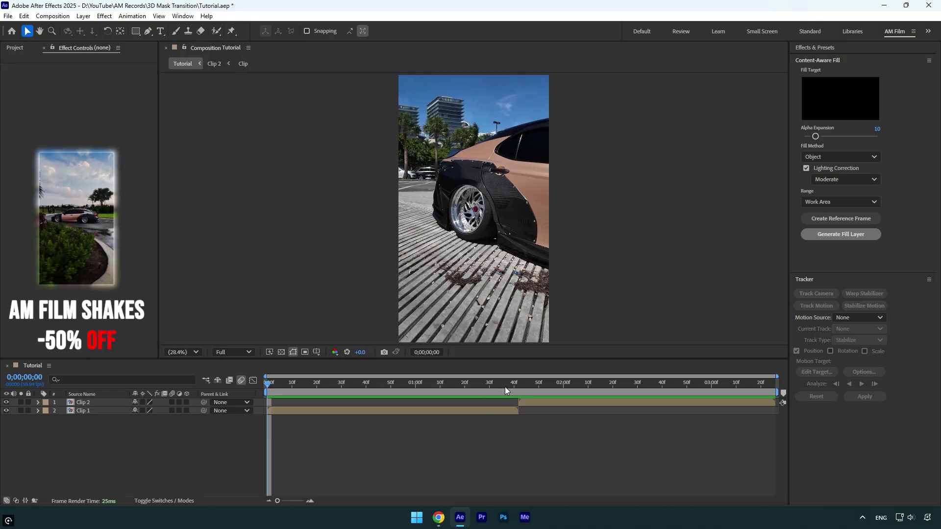
# - Duplicate the Clip 2 layer and make the copy a Freeze Frame of the black car
pyautogui.click(517, 384)
pyautogui.click(522, 401)
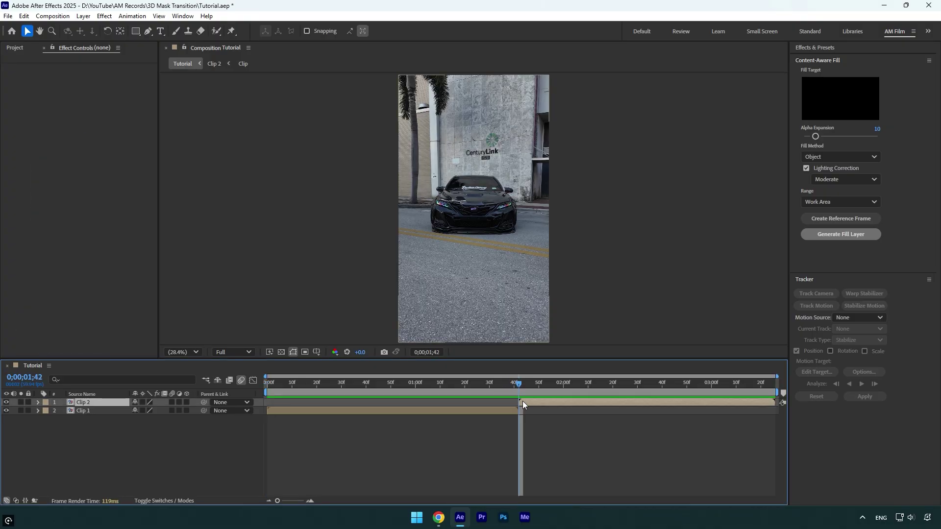
pyautogui.hotkey('ctrl', 'd')
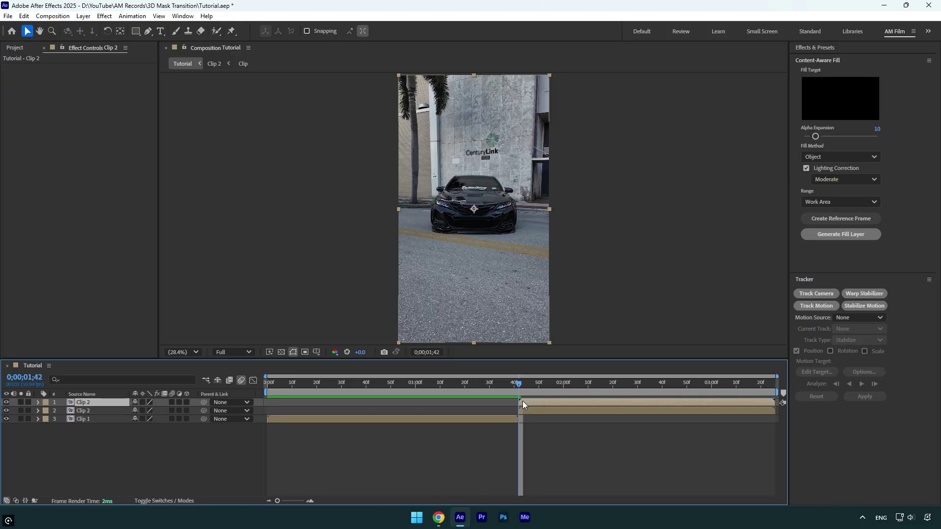
pyautogui.rightClick(522, 401)
pyautogui.moveTo(551, 162)
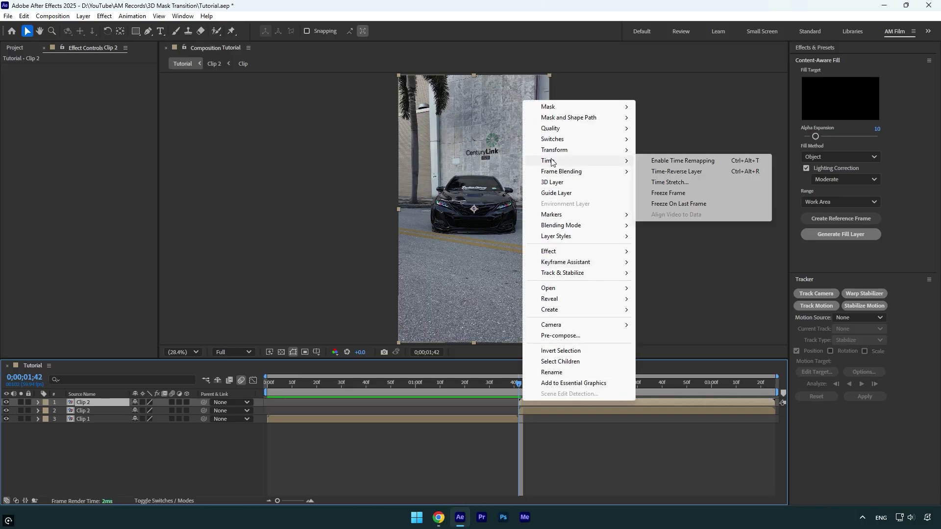
pyautogui.click(669, 193)
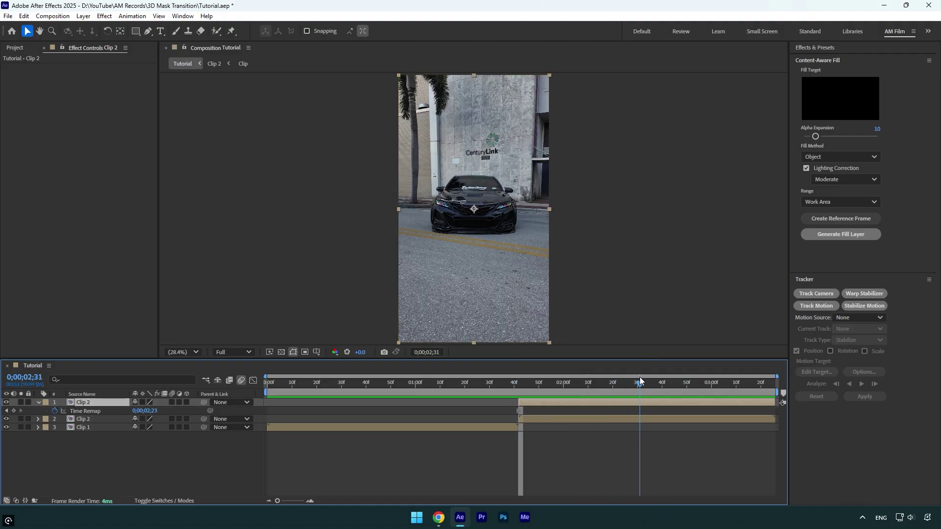
# - Move the frozen copy to start at frame 12 and trim it to end where Clip 2 begins
pyautogui.moveTo(639, 377); pyautogui.dragTo(533, 380)
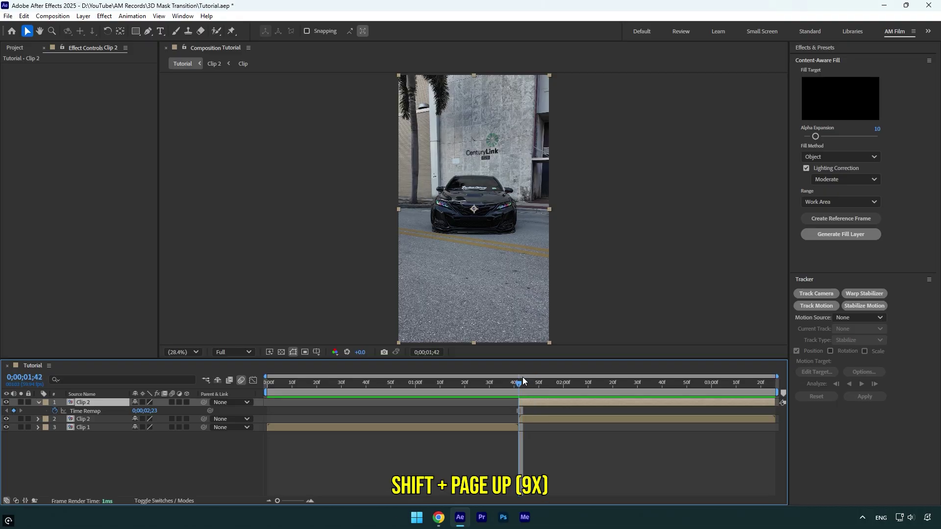
pyautogui.hotkey('shift', 'pageup')
pyautogui.hotkey('shift', 'pageup')
pyautogui.hotkey('shift', 'pageup')
pyautogui.hotkey('shift', 'pageup')
pyautogui.hotkey('shift', 'pageup')
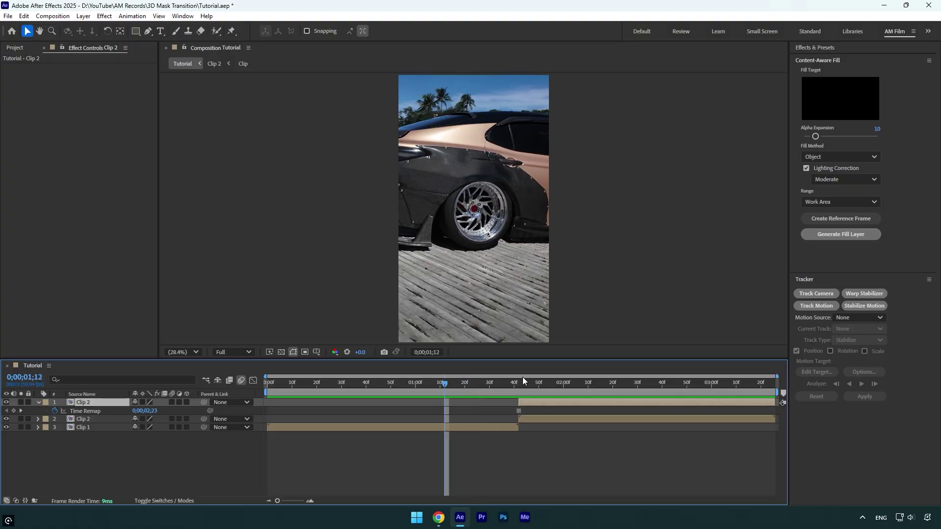
pyautogui.hotkey('shift', 'pageup')
pyautogui.hotkey('shift', 'pageup')
pyautogui.hotkey('shift', 'pageup')
pyautogui.hotkey('shift', 'pageup')
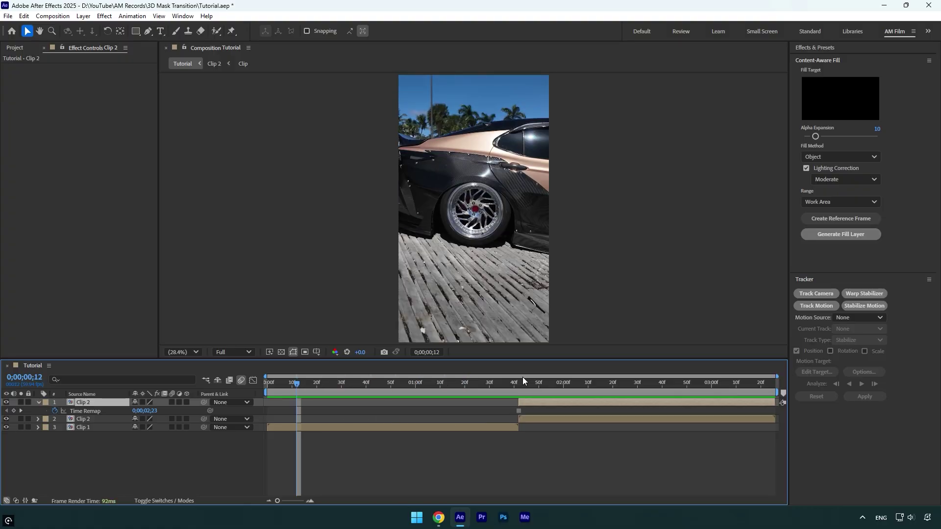
pyautogui.moveTo(528, 402); pyautogui.dragTo(307, 403)
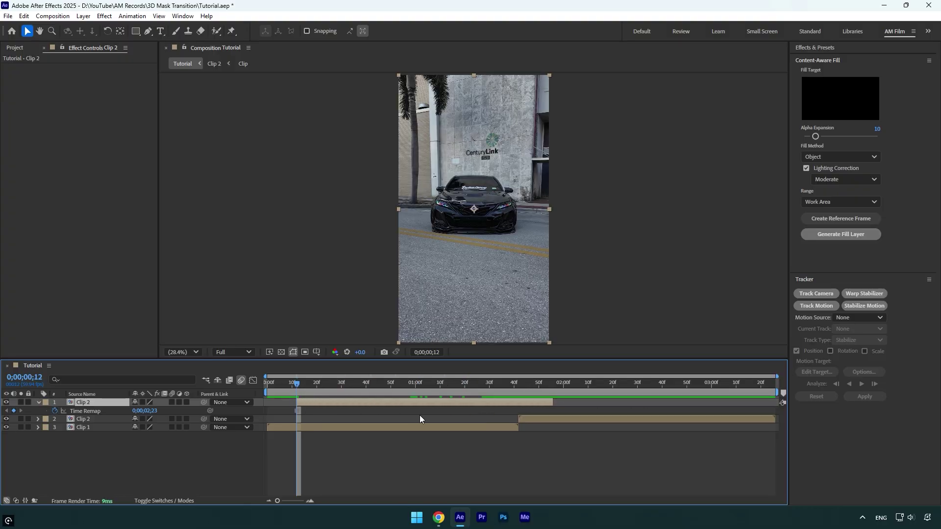
pyautogui.moveTo(550, 403); pyautogui.dragTo(537, 402)
# - Pre-compose the frozen layer into a new composition named Mask
pyautogui.rightClick(496, 403)
pyautogui.click(520, 334)
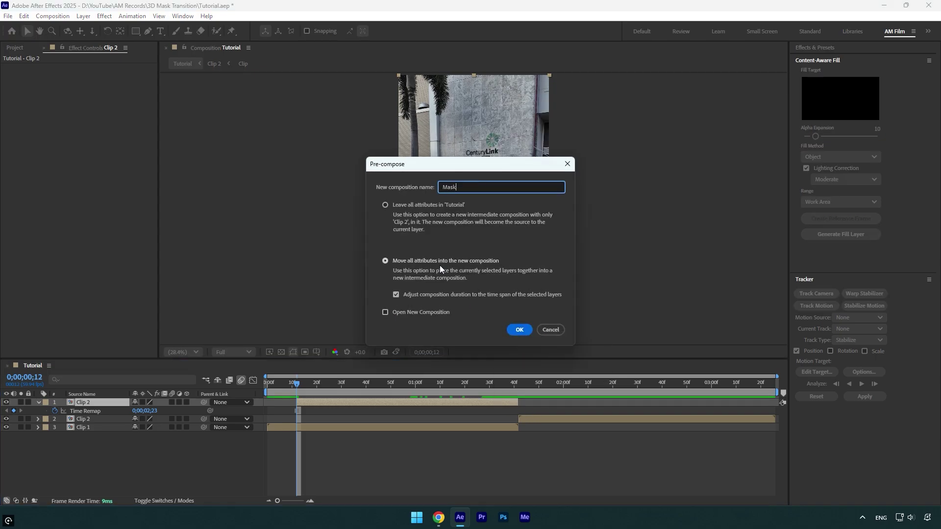
pyautogui.press('Tab')
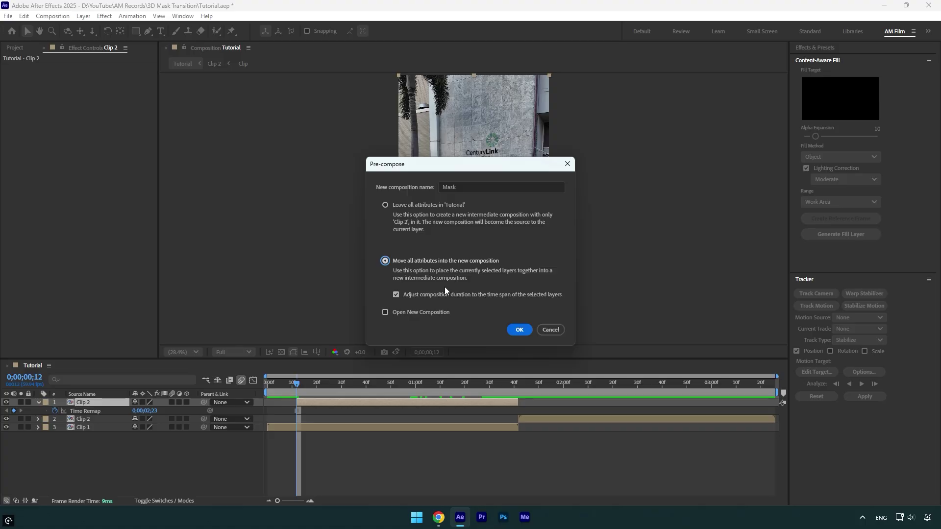
pyautogui.click(519, 329)
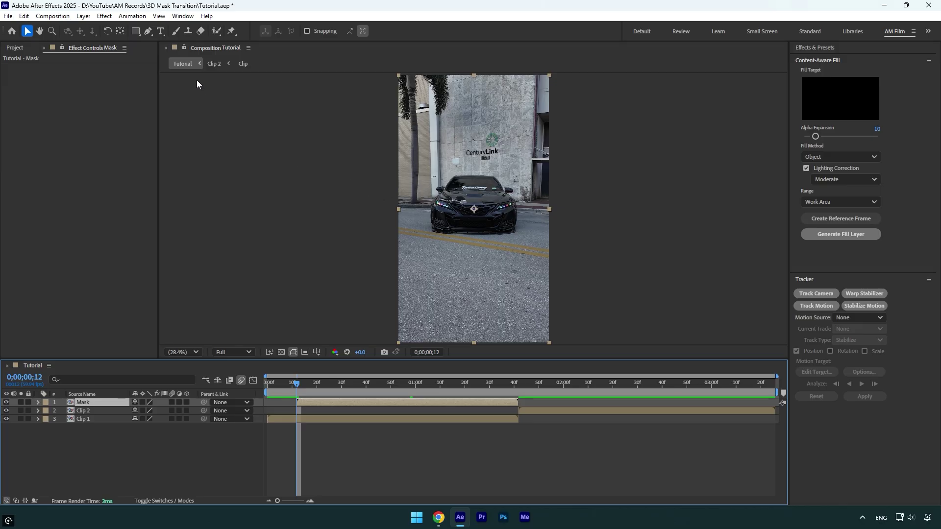
# - Trace a Pen mask around the black car so only the car shows
pyautogui.click(148, 31)
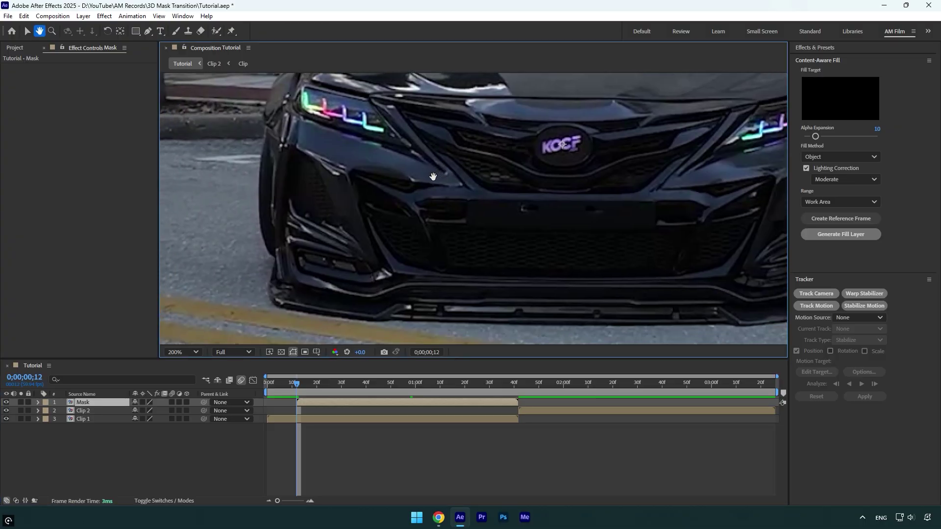
pyautogui.scroll(10, 427, 307)
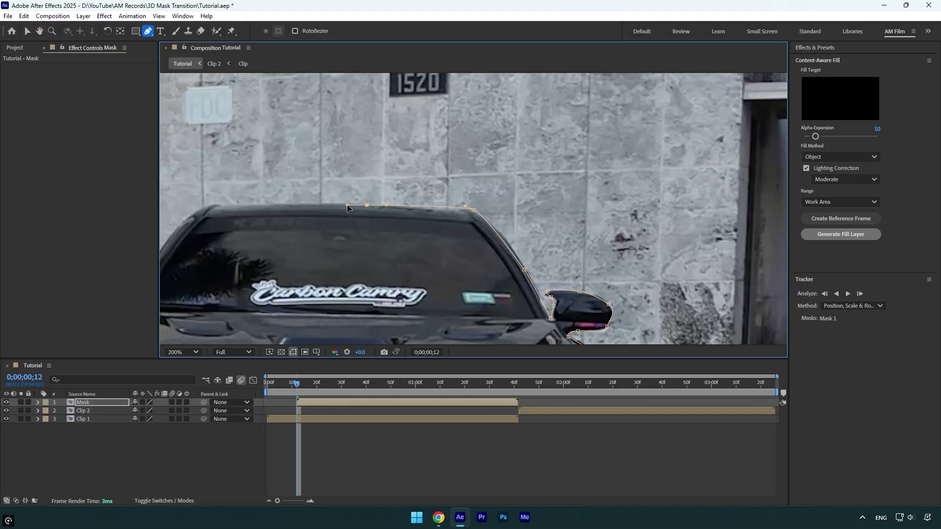
pyautogui.click(315, 260)
pyautogui.hotkey('shift', '/')
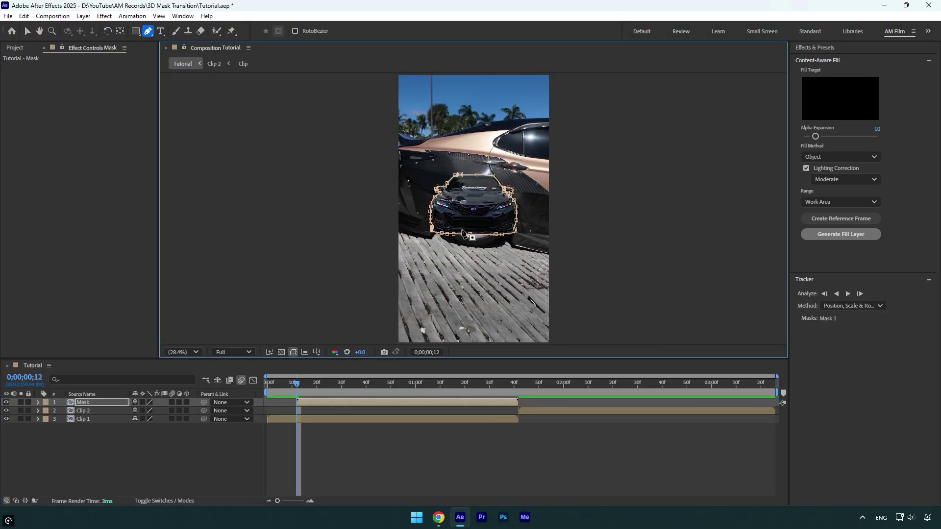
# - Make the Mask layer 3D and set a Position keyframe at 0;00;01;41
pyautogui.press('v')
pyautogui.click(187, 402)
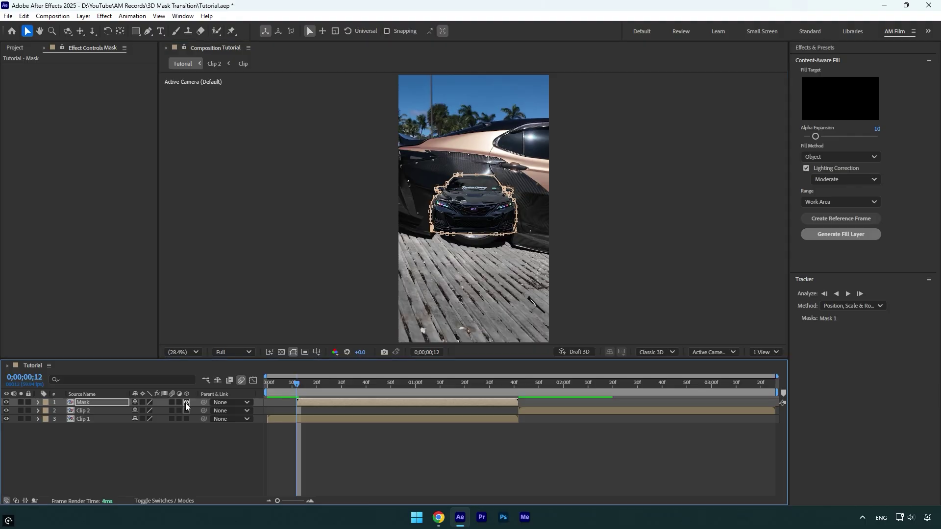
pyautogui.click(326, 384)
pyautogui.moveTo(342, 389); pyautogui.dragTo(517, 384)
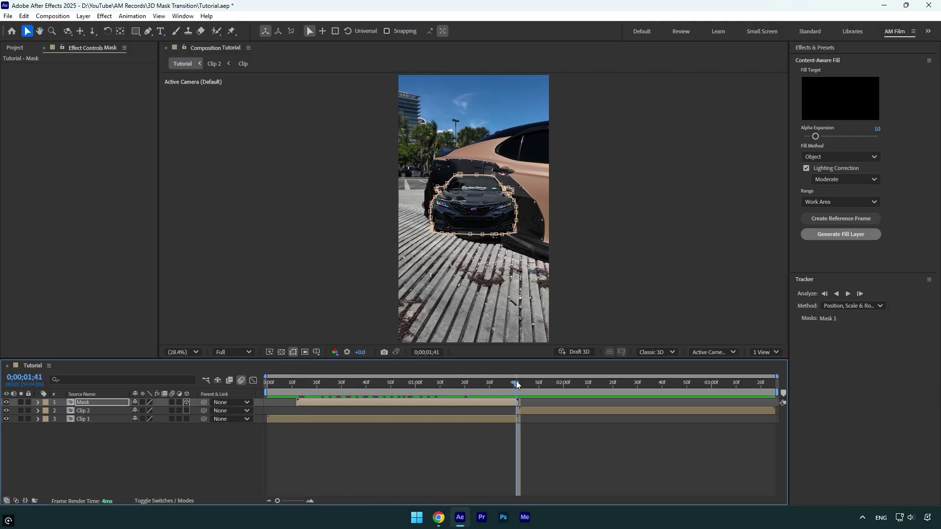
pyautogui.press('p')
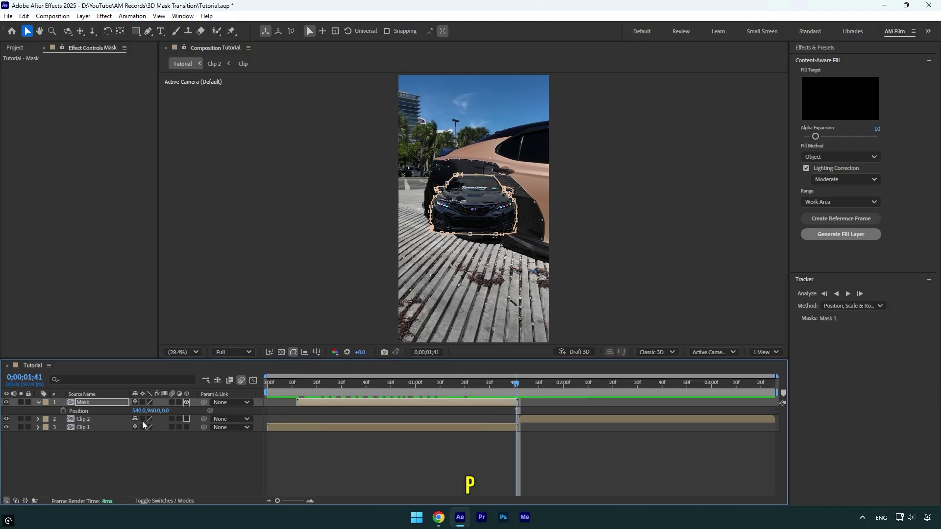
pyautogui.click(63, 411)
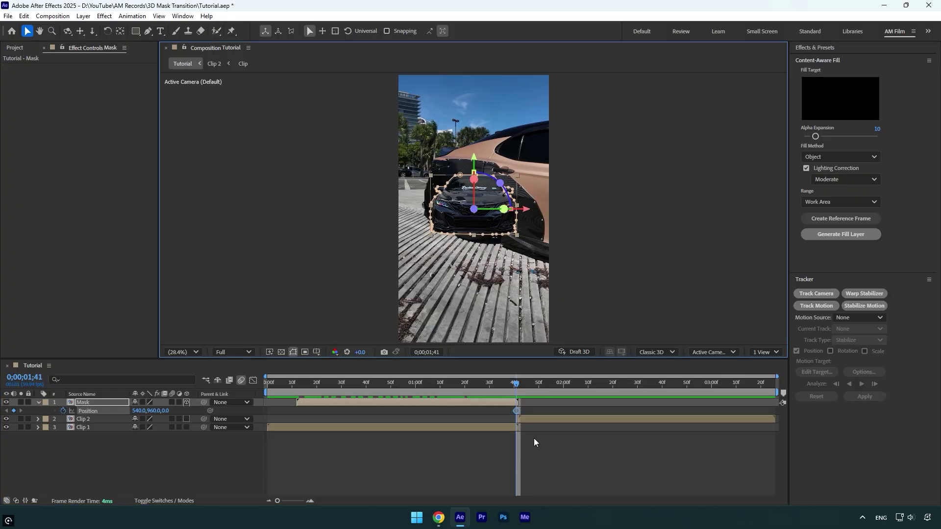
pyautogui.click(517, 411)
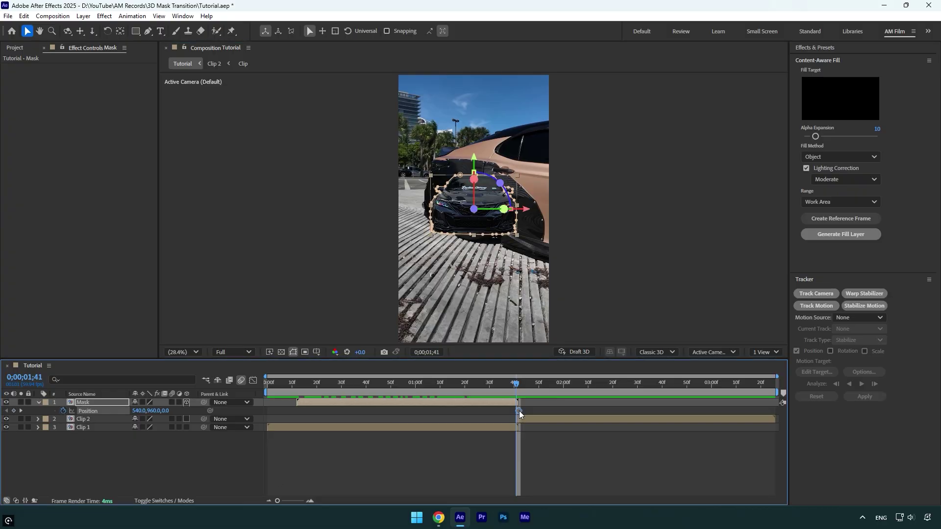
# - At frame 12, set Position to 999.8, 960, -1102 and Easy Ease both keyframes
pyautogui.moveTo(516, 385); pyautogui.dragTo(295, 389)
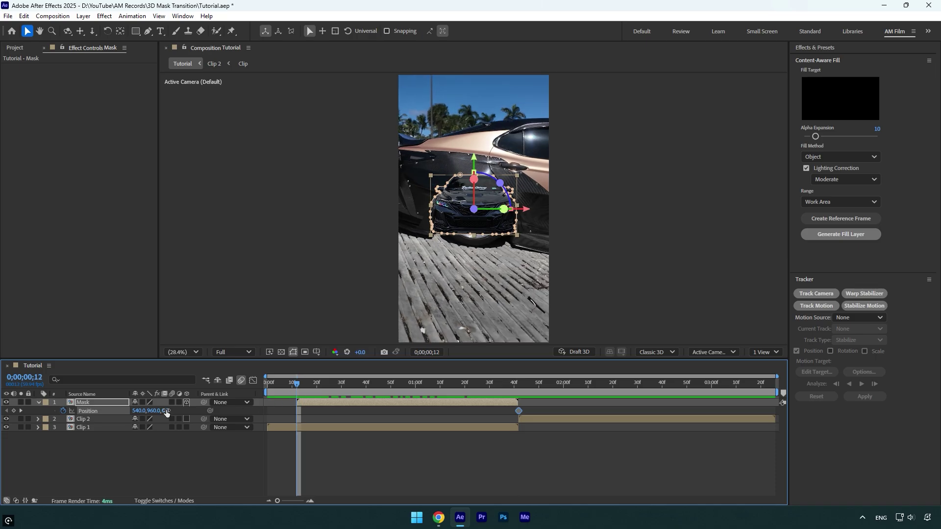
pyautogui.moveTo(166, 410)
pyautogui.mouseDown()
pyautogui.moveTo(104, 419)
pyautogui.moveTo(172, 417)
pyautogui.mouseUp()
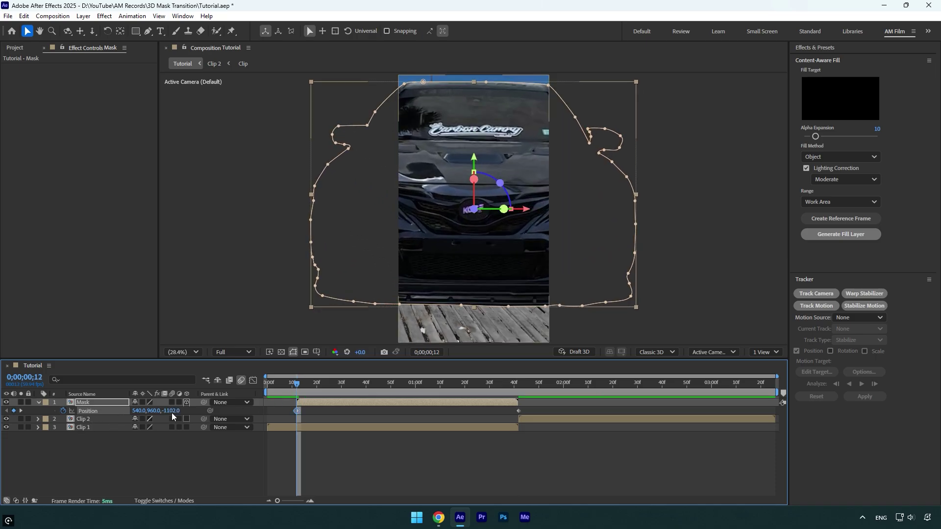
pyautogui.moveTo(523, 214); pyautogui.dragTo(765, 220)
pyautogui.moveTo(539, 403); pyautogui.dragTo(283, 415)
pyautogui.press('F9')
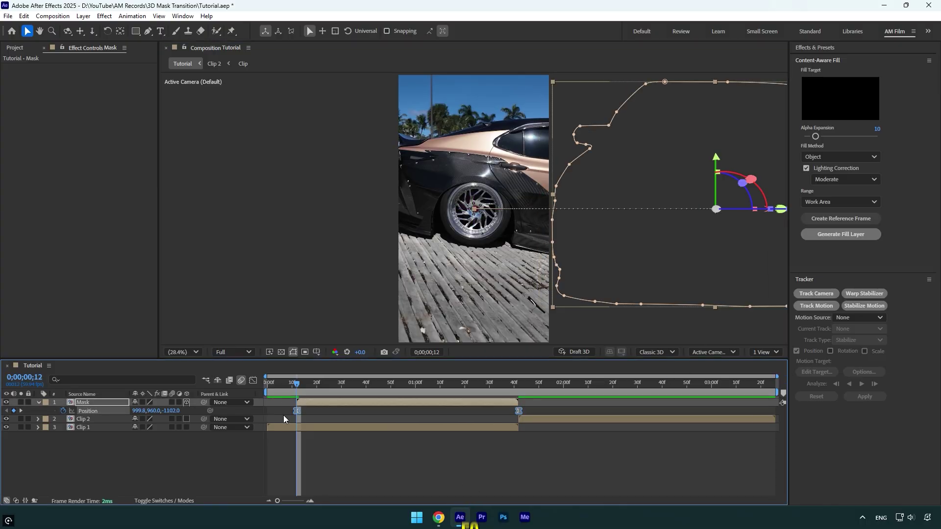
# - In the speed graph, drag both Position influence handles so speed peaks sharply at the end keyframe
pyautogui.click(254, 381)
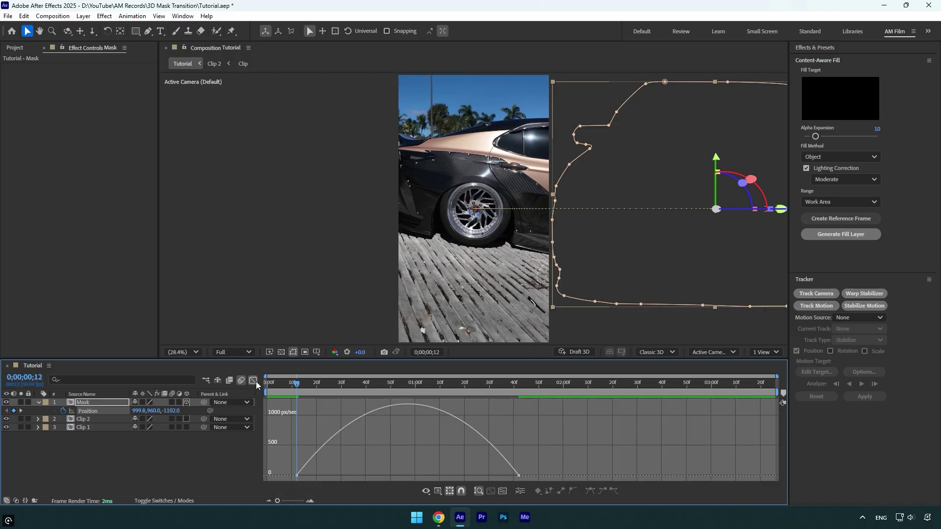
pyautogui.rightClick(373, 453)
pyautogui.click(432, 363)
pyautogui.moveTo(334, 475); pyautogui.dragTo(407, 476)
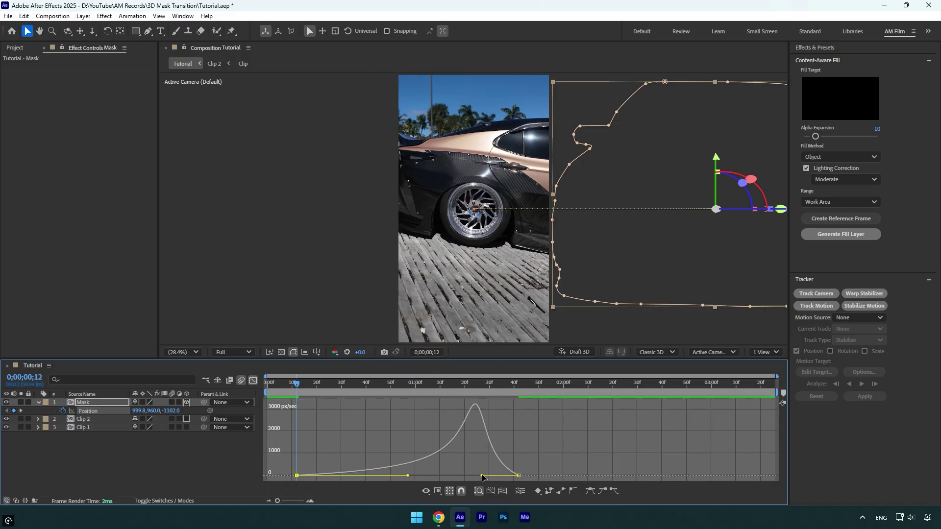
pyautogui.moveTo(482, 475); pyautogui.dragTo(518, 476)
pyautogui.click(253, 381)
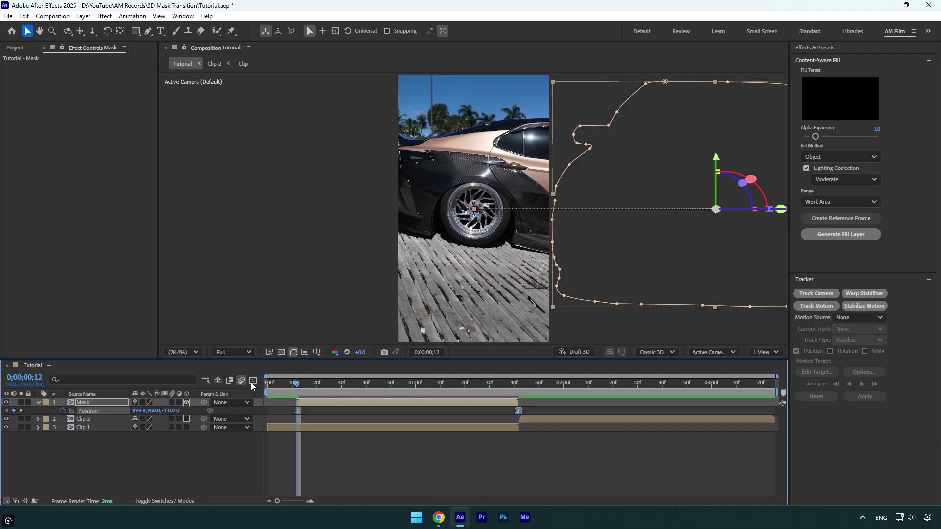
pyautogui.click(277, 391)
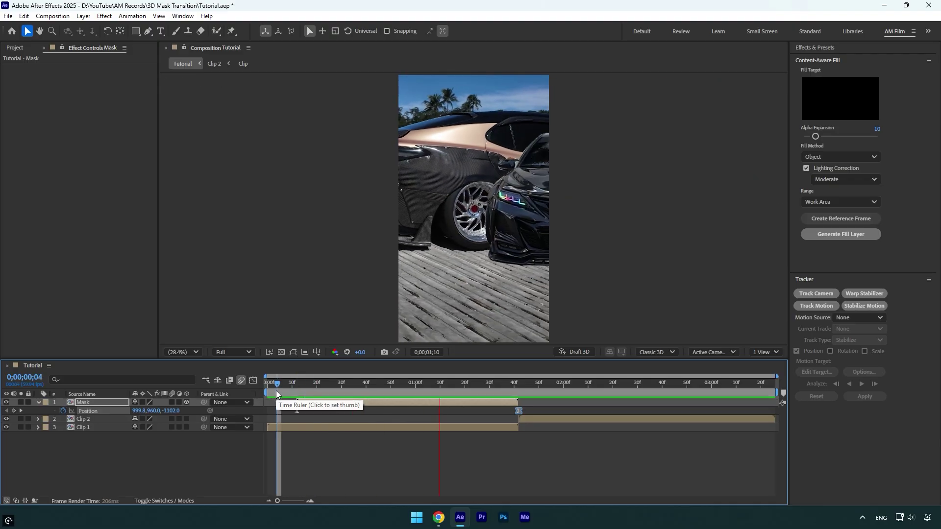
# - Set both Position keyframes' spatial interpolation to Continuous Bezier
pyautogui.moveTo(283, 389); pyautogui.dragTo(392, 383)
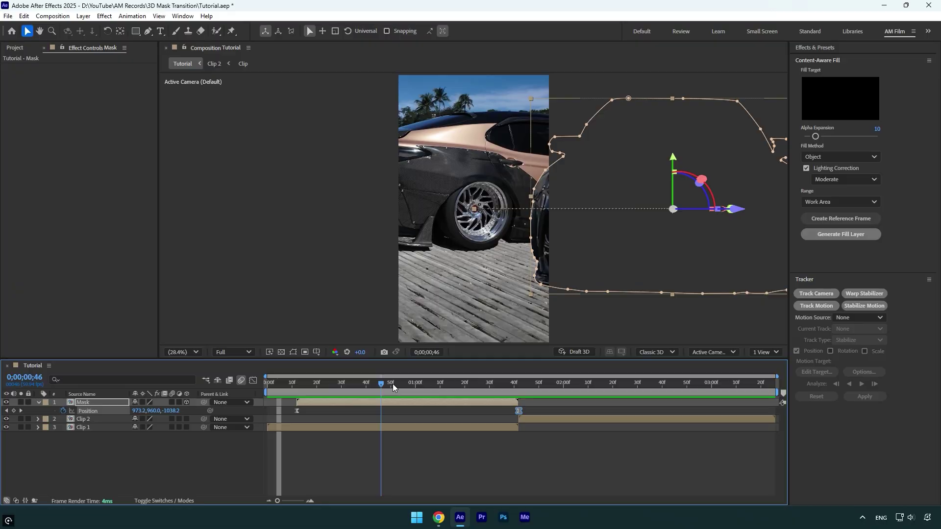
pyautogui.moveTo(392, 383); pyautogui.dragTo(466, 383)
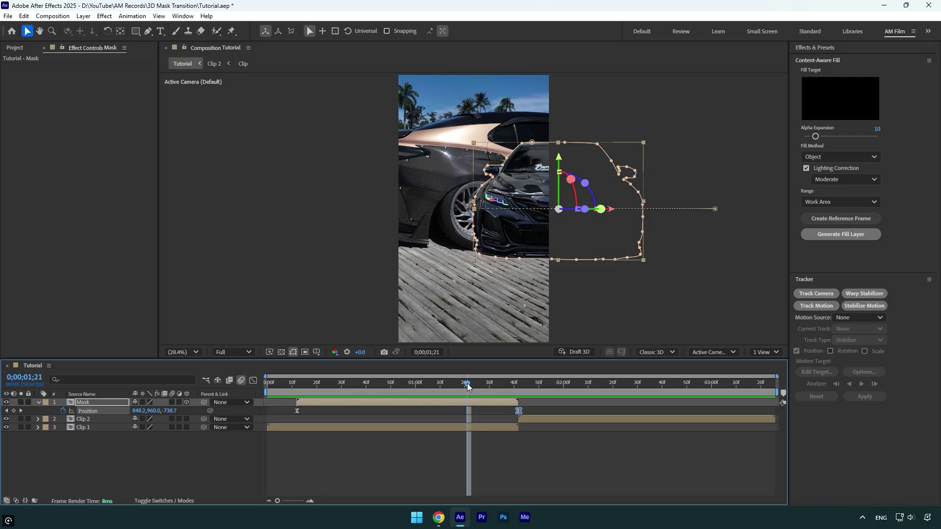
pyautogui.moveTo(533, 409); pyautogui.dragTo(287, 415)
pyautogui.rightClick(296, 411)
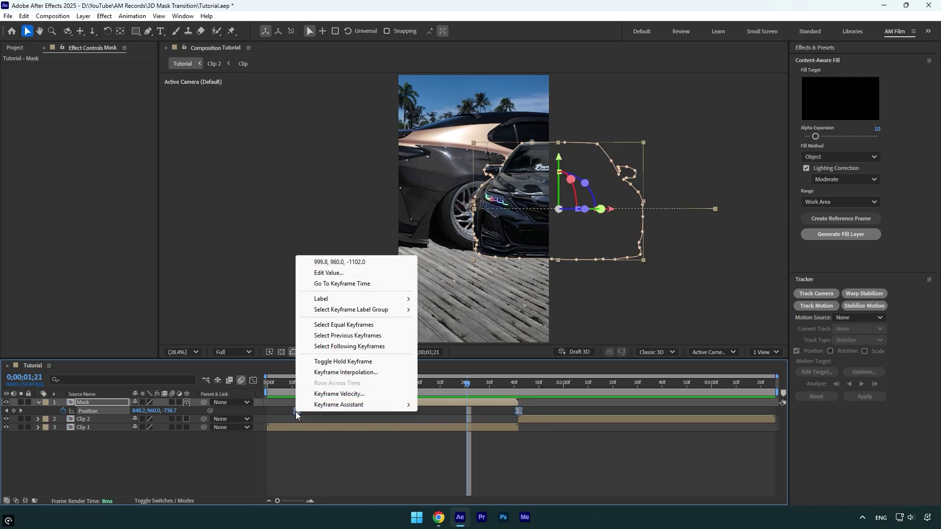
pyautogui.click(349, 373)
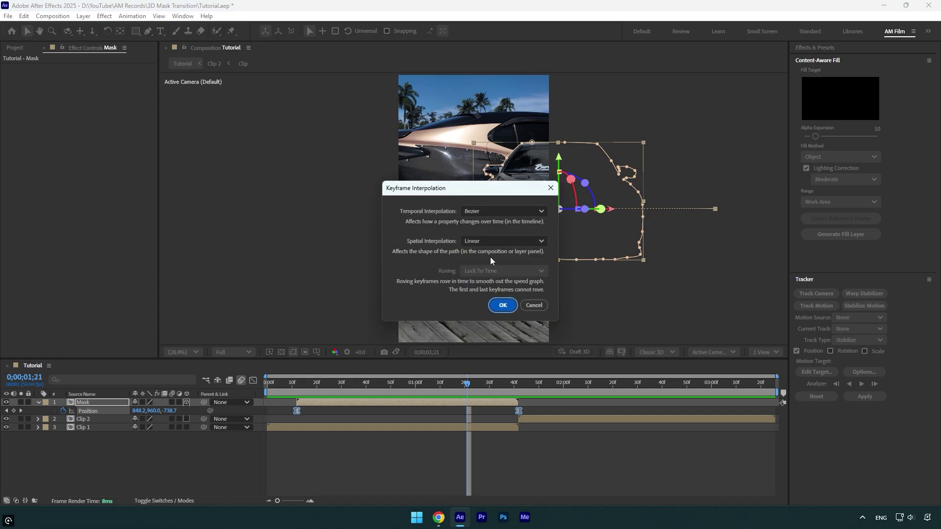
pyautogui.click(488, 242)
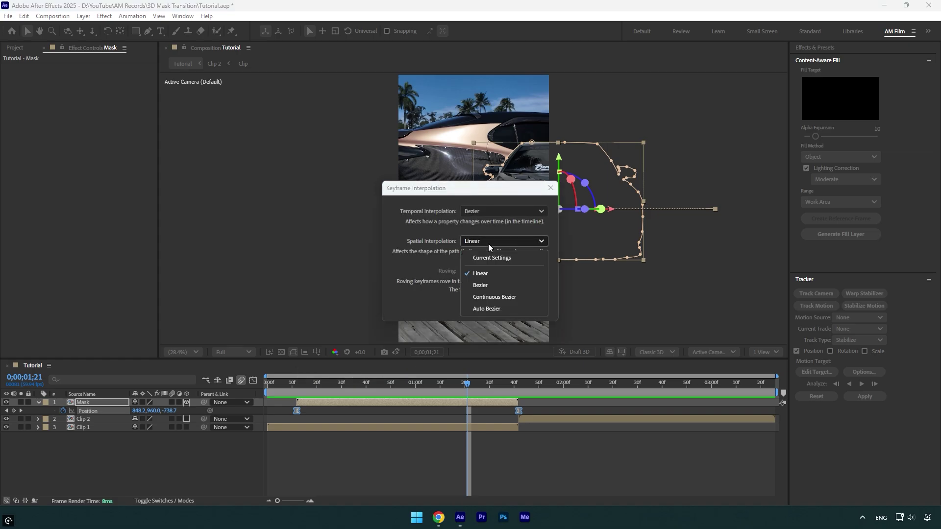
pyautogui.click(494, 297)
pyautogui.click(502, 302)
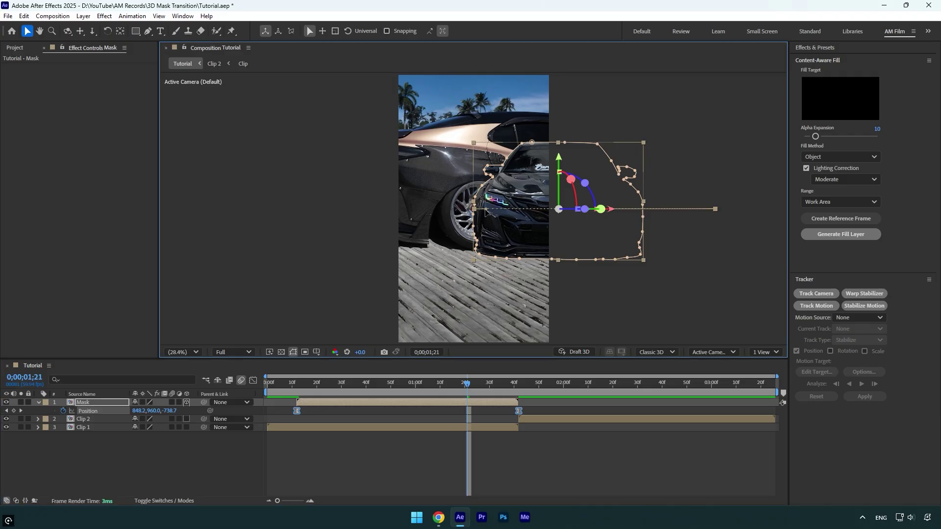
# - Drag the car cutout down and left so its flight path curves, then preview
pyautogui.moveTo(485, 212); pyautogui.dragTo(486, 226)
pyautogui.moveTo(613, 210); pyautogui.dragTo(561, 285)
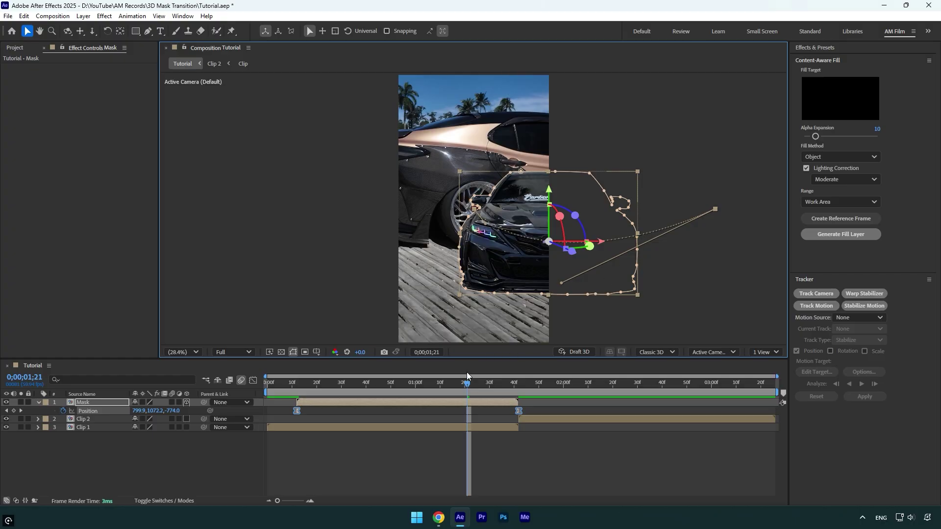
pyautogui.moveTo(467, 381); pyautogui.dragTo(442, 384)
pyautogui.press('space')
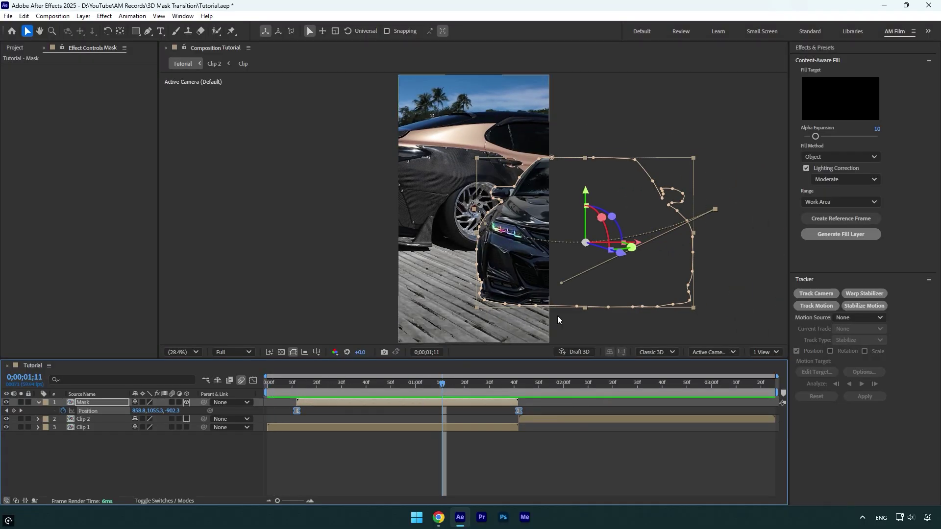
# - Nudge the car cutout slightly right and down and preview the transition again
pyautogui.moveTo(568, 283); pyautogui.dragTo(574, 297)
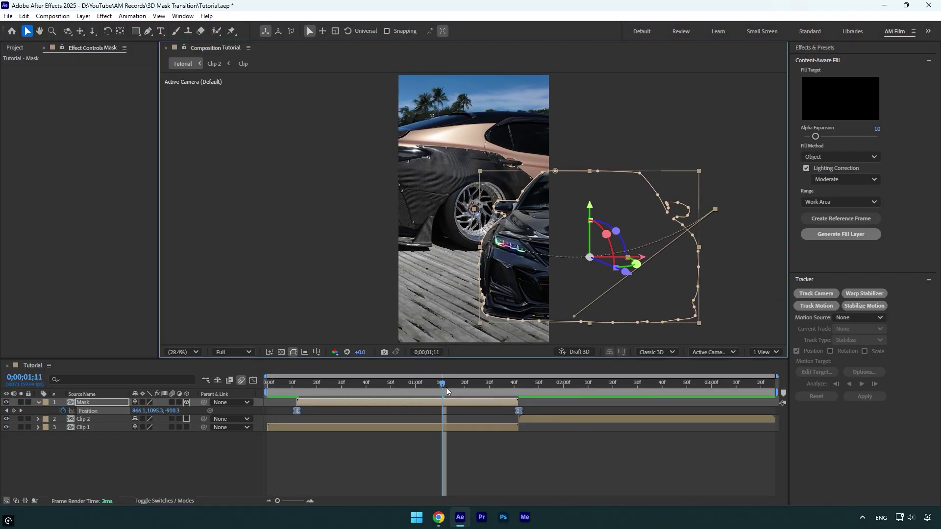
pyautogui.moveTo(443, 384)
pyautogui.mouseDown()
pyautogui.moveTo(278, 386)
pyautogui.moveTo(436, 387)
pyautogui.mouseUp()
pyautogui.click(271, 392)
pyautogui.press('space')
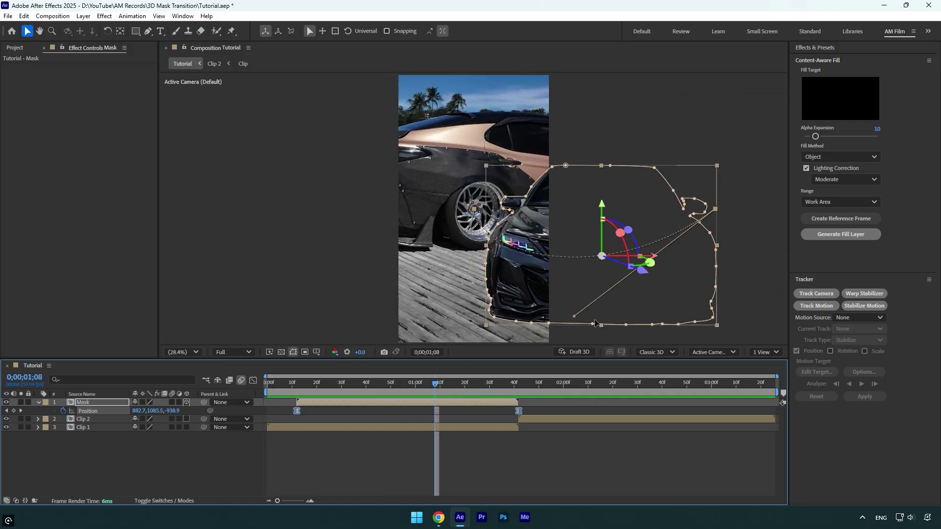
pyautogui.click(276, 386)
pyautogui.press('space')
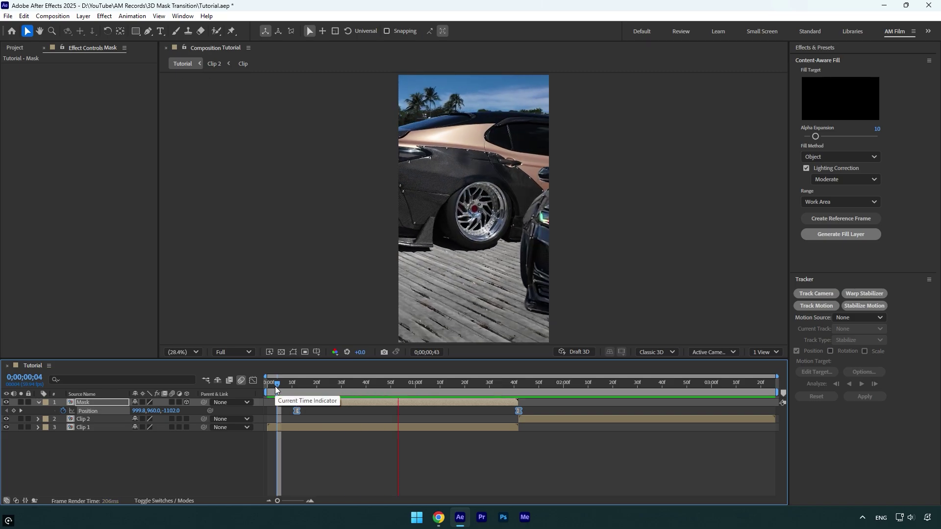
# - Turn on motion blur for the Mask layer, duplicate it, and delete the copy's mask
pyautogui.click(347, 386)
pyautogui.moveTo(351, 385); pyautogui.dragTo(453, 384)
pyautogui.click(172, 403)
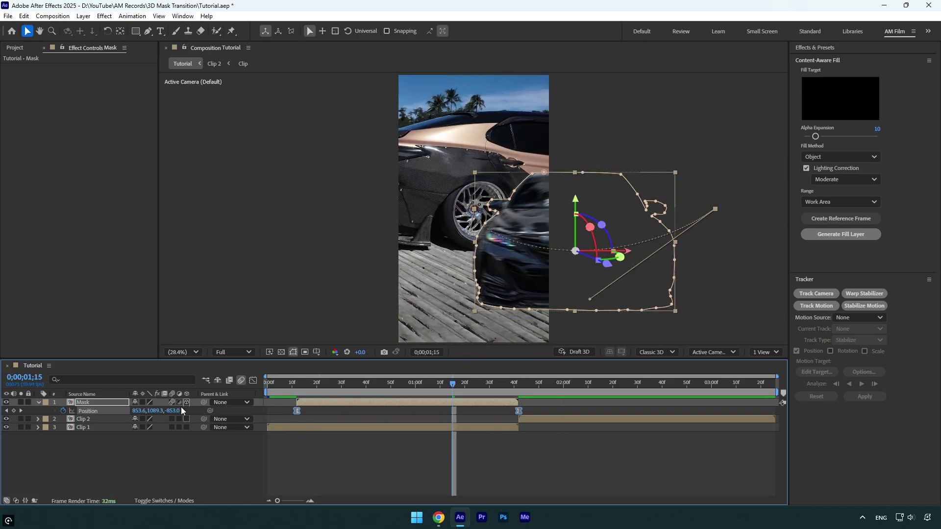
pyautogui.click(307, 405)
pyautogui.press('u')
pyautogui.hotkey('ctrl', 'd')
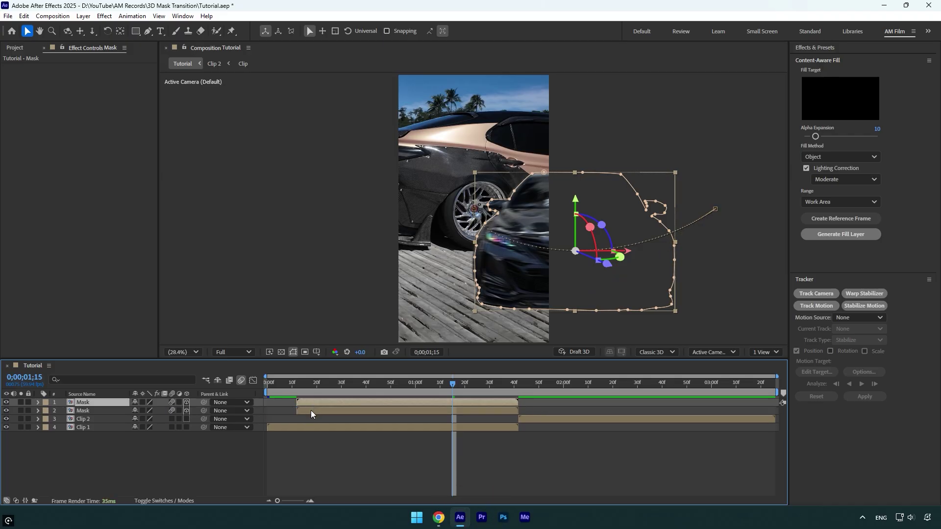
pyautogui.click(311, 410)
pyautogui.press('m')
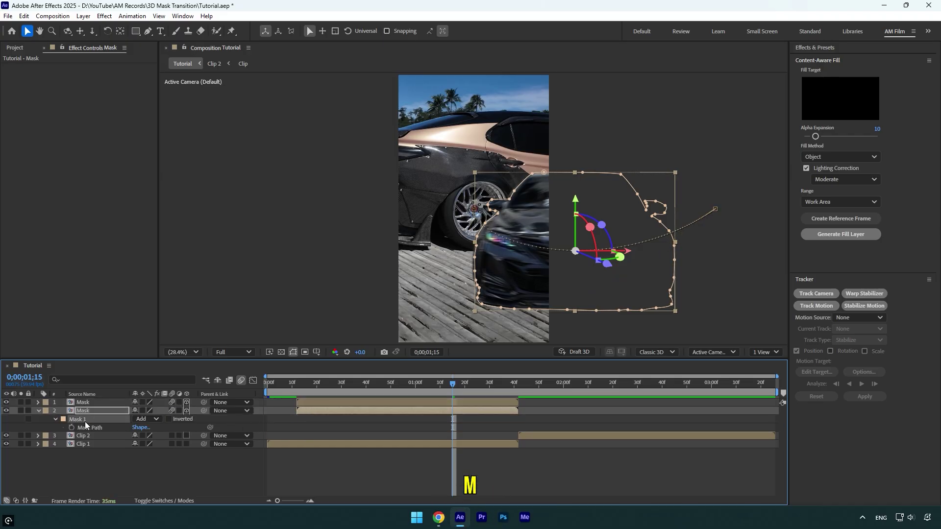
pyautogui.press('Delete')
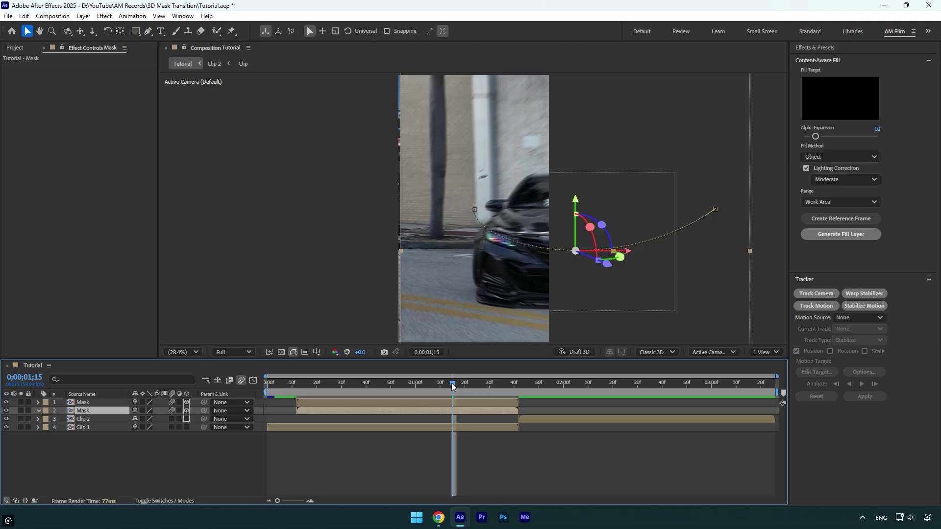
# - Keyframe the copy's Opacity at 100% at 0;00;01;42 and 0% at 0;00;01;12
pyautogui.moveTo(451, 383); pyautogui.dragTo(517, 378)
pyautogui.press('t')
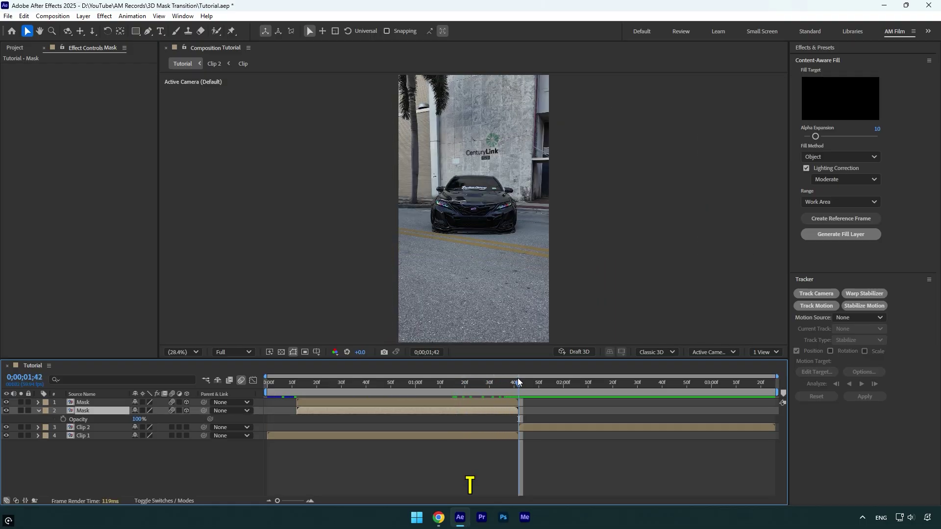
pyautogui.click(62, 419)
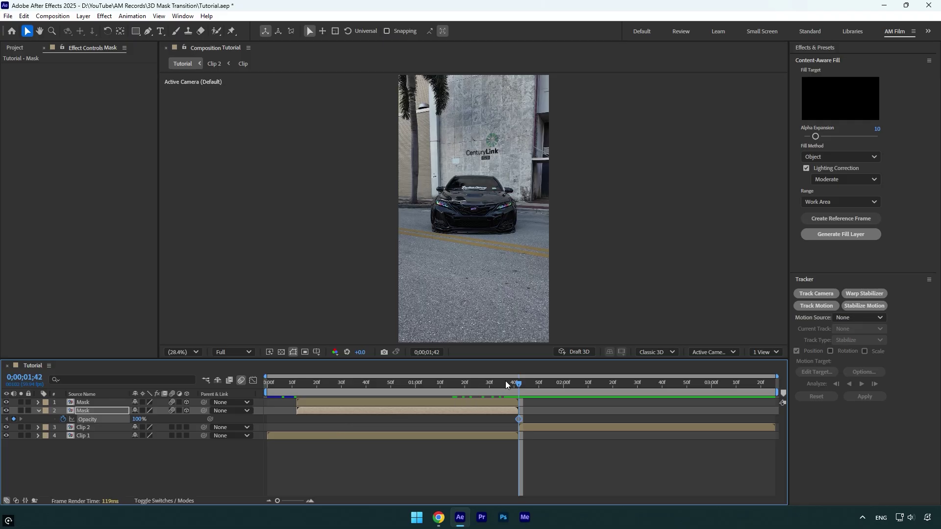
pyautogui.moveTo(506, 383); pyautogui.dragTo(445, 382)
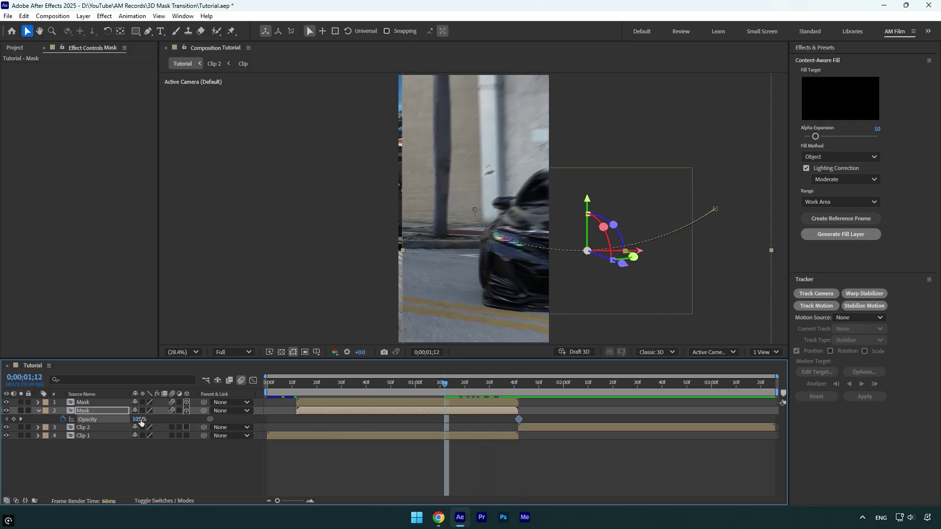
pyautogui.moveTo(141, 423); pyautogui.dragTo(20, 426)
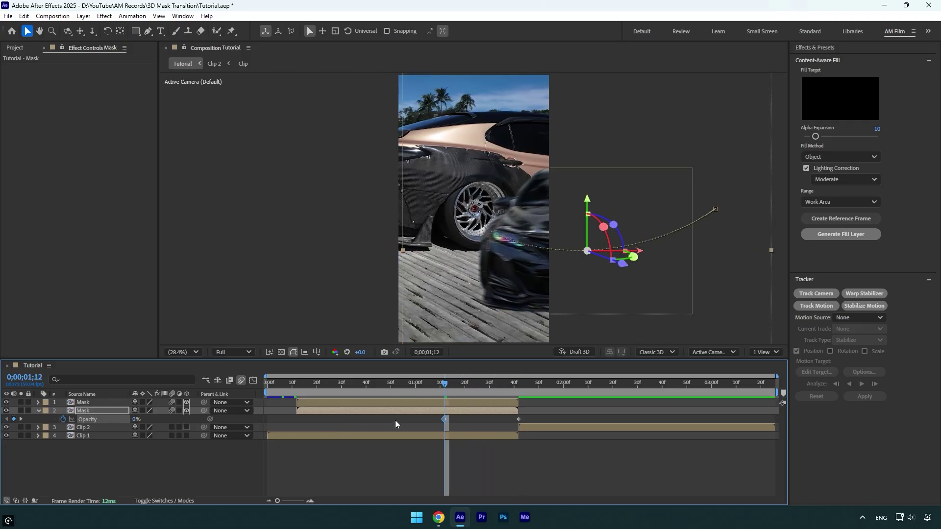
pyautogui.moveTo(395, 420); pyautogui.dragTo(545, 424)
# - Ease the Opacity keyframes and steepen the speed curve into the final 100% keyframe
pyautogui.press('F9')
pyautogui.click(253, 381)
pyautogui.moveTo(405, 457)
pyautogui.mouseDown()
pyautogui.moveTo(451, 478)
pyautogui.moveTo(521, 475)
pyautogui.moveTo(469, 477)
pyautogui.mouseUp()
pyautogui.click(346, 392)
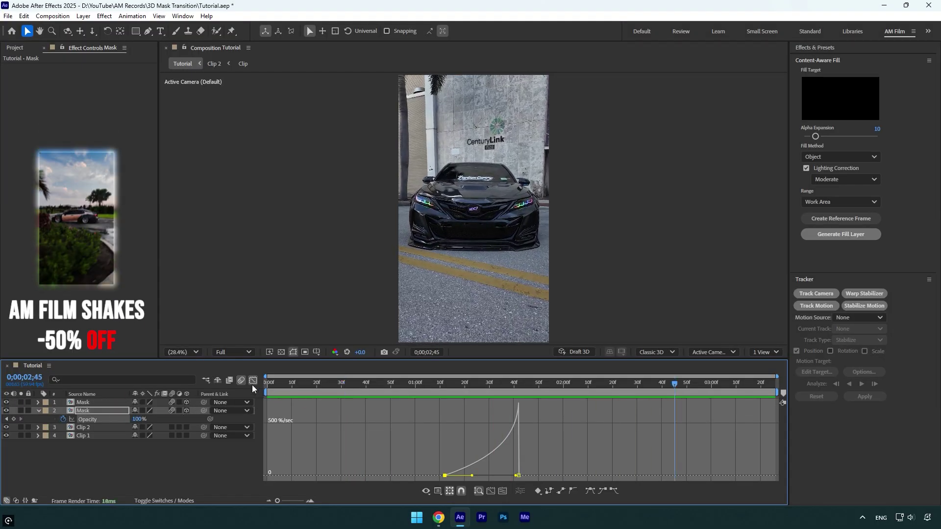
# - Switch back to layer bars and place the playhead at 0;00;01;42, the cut to Clip 2
pyautogui.click(253, 381)
pyautogui.moveTo(400, 389); pyautogui.dragTo(519, 386)
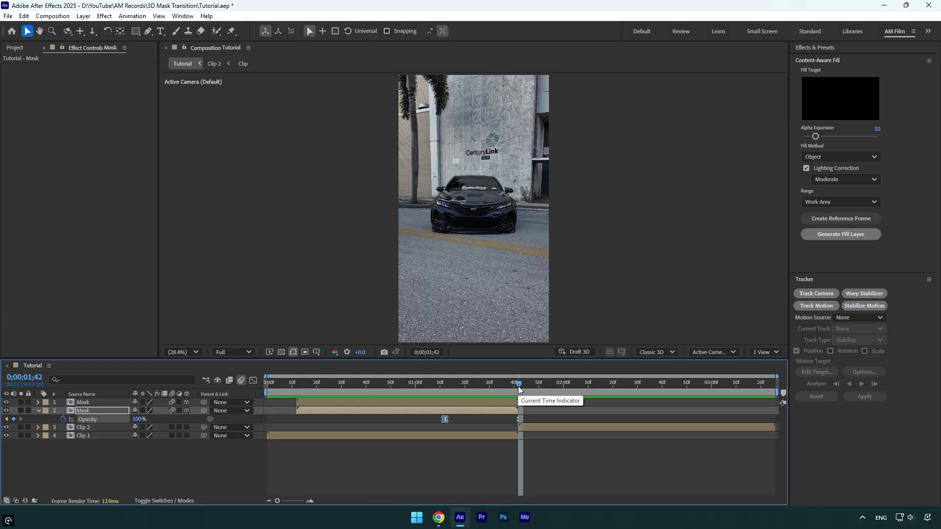